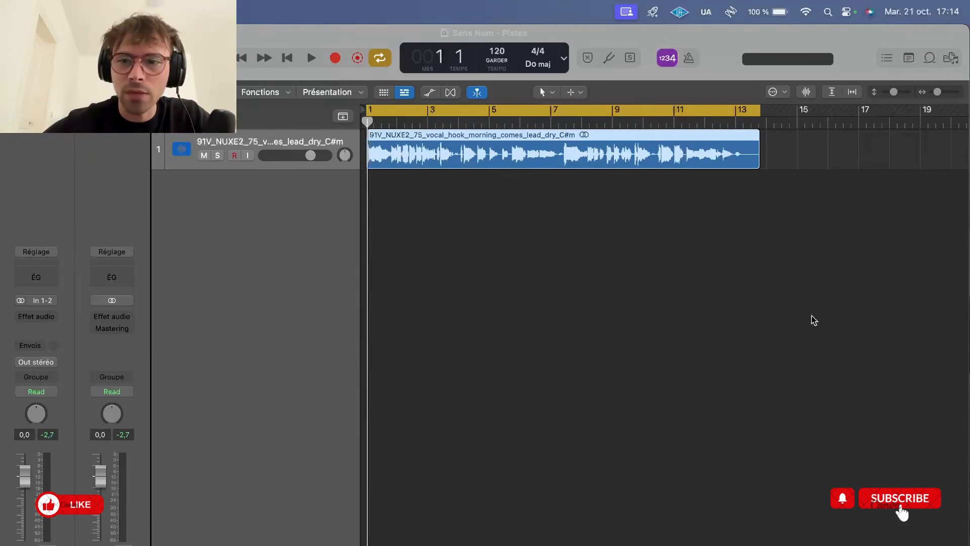
Deselect the region and play the dry lead vocal for about the first three bars to hear it unprocessed
{"action": "left_click", "coordinate": [912, 268]}
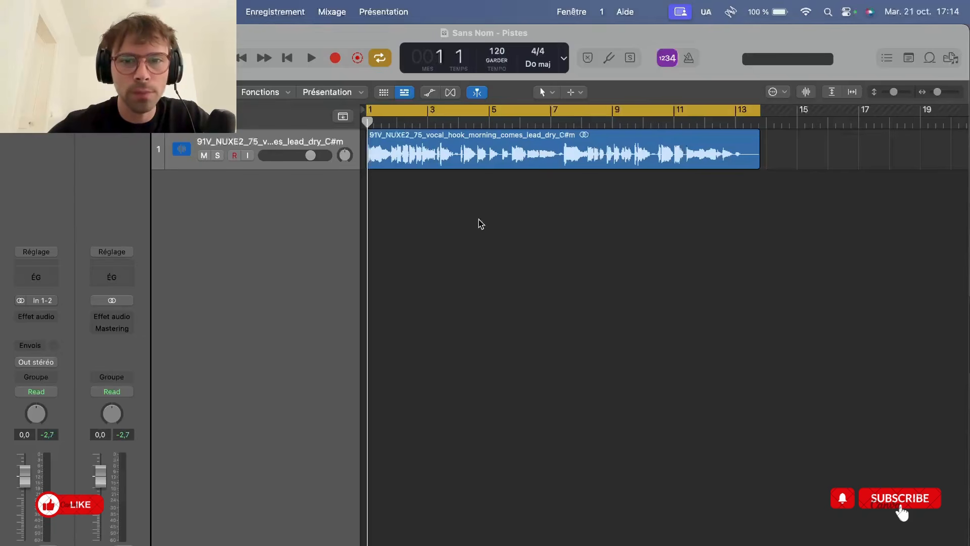
{"action": "key", "text": "space"}
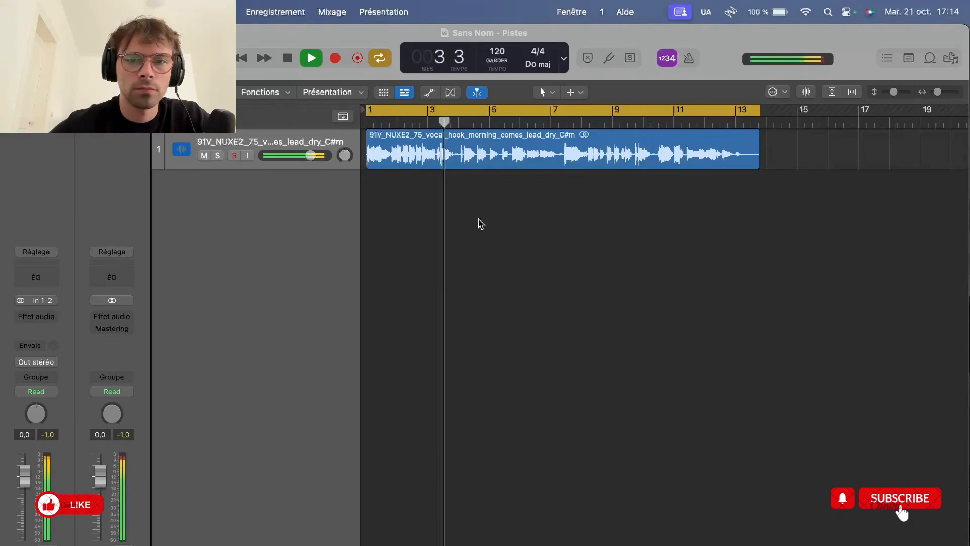
{"action": "key", "text": "space"}
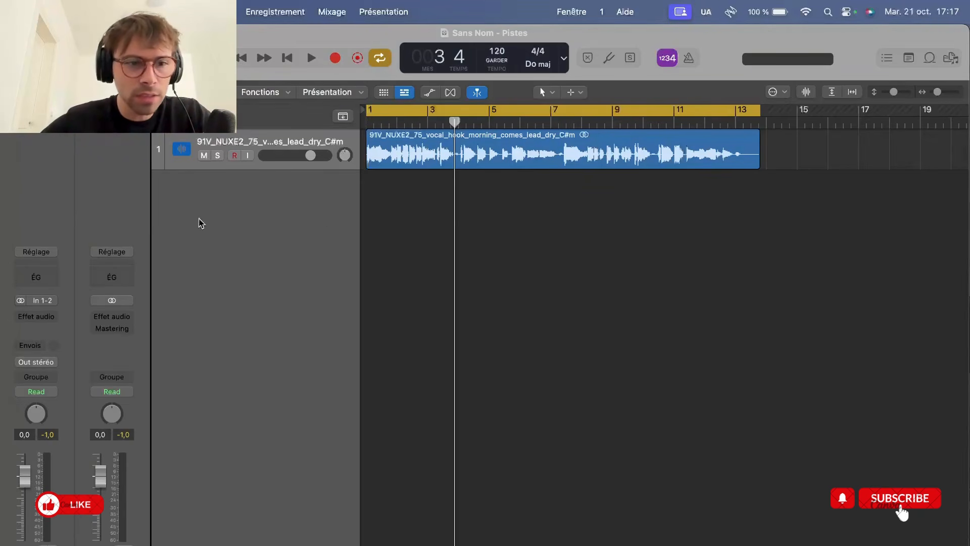
Insert a stereo UADx 1176LN Rev E Compressor on the vocal track and place its editor below the vocal region
{"action": "left_click", "coordinate": [43, 317]}
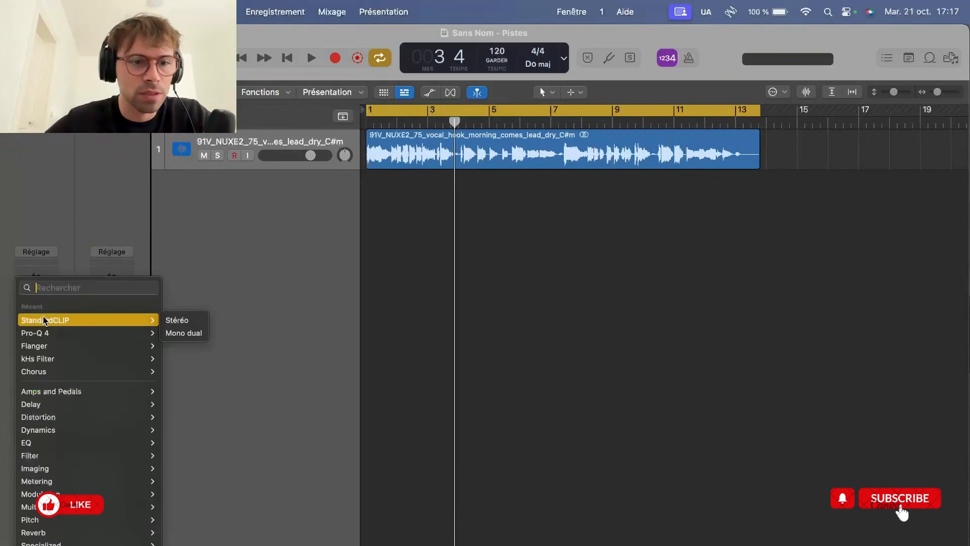
{"action": "mouse_move", "coordinate": [76, 544]}
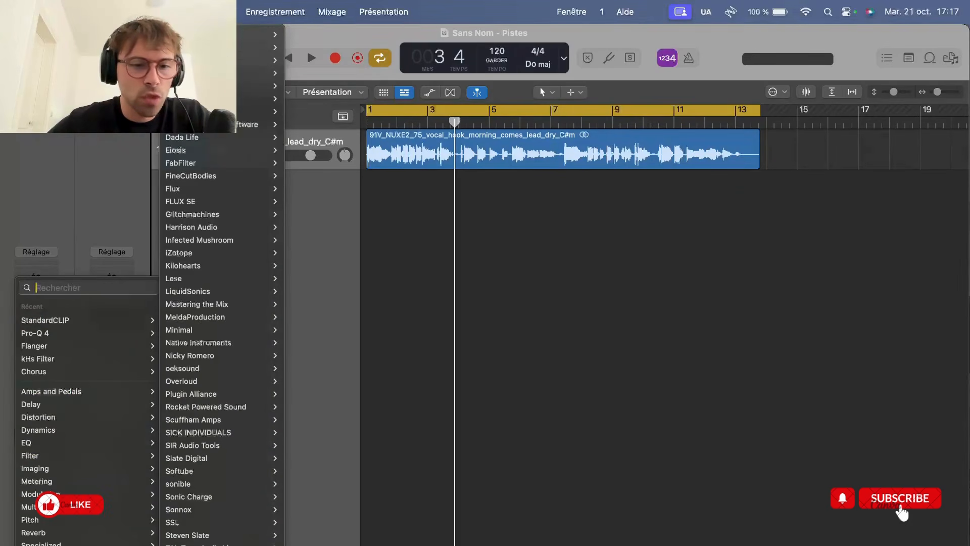
{"action": "mouse_move", "coordinate": [227, 526]}
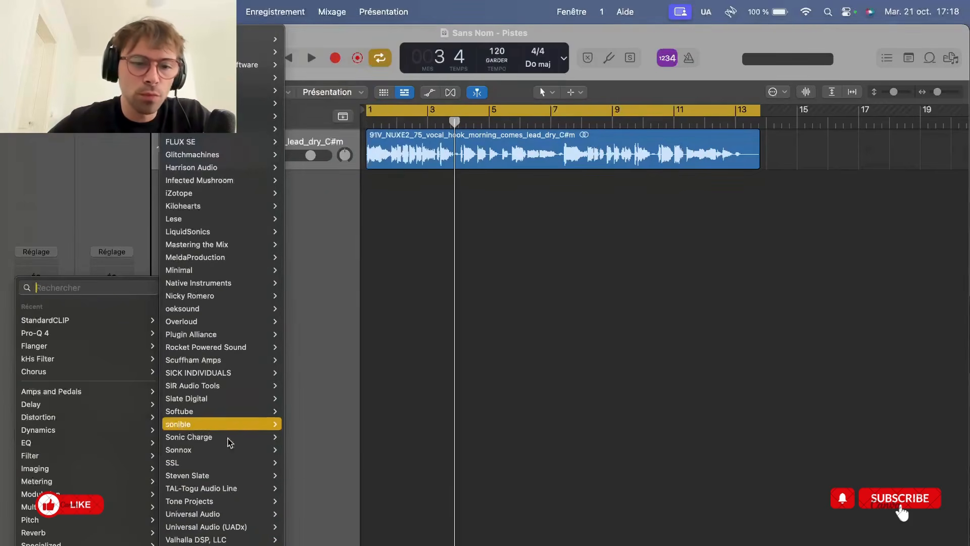
{"action": "mouse_move", "coordinate": [227, 501]}
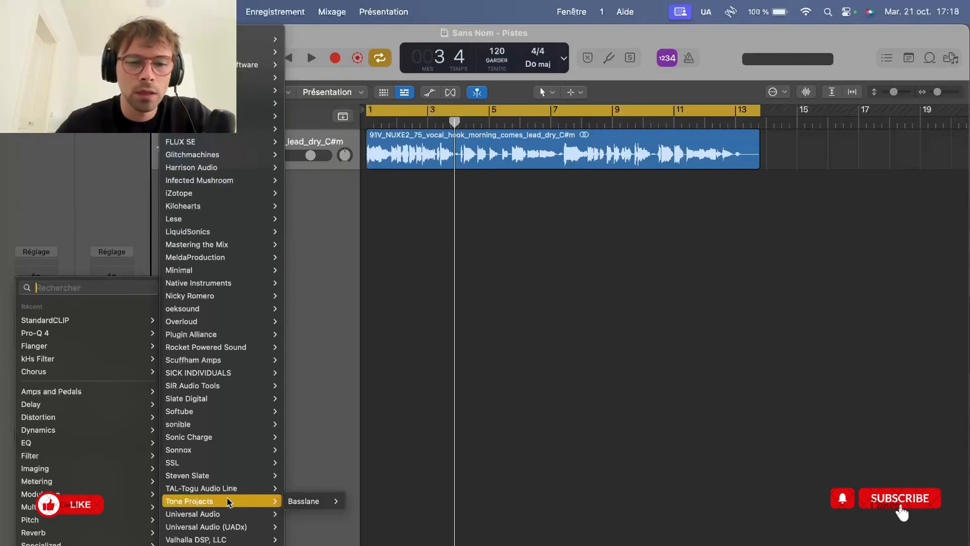
{"action": "mouse_move", "coordinate": [222, 526]}
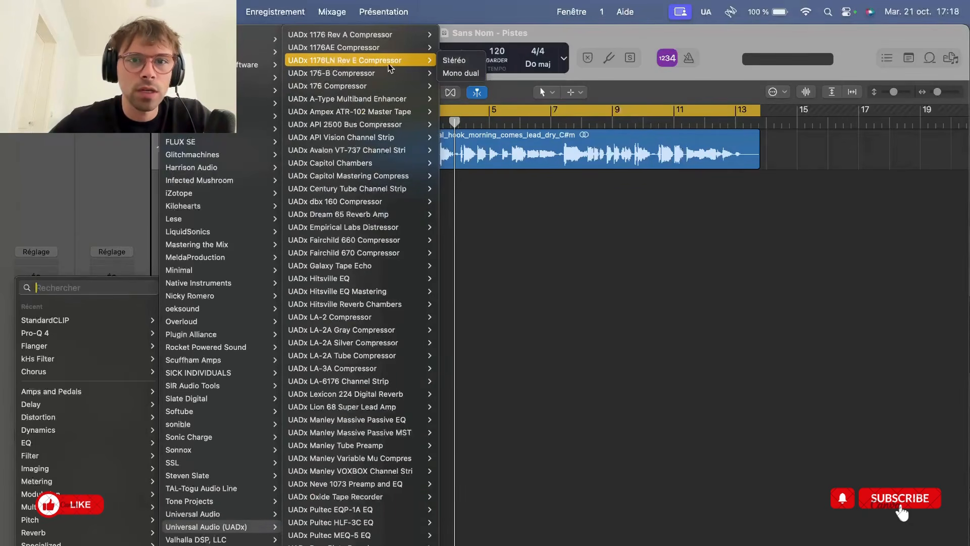
{"action": "mouse_move", "coordinate": [402, 61]}
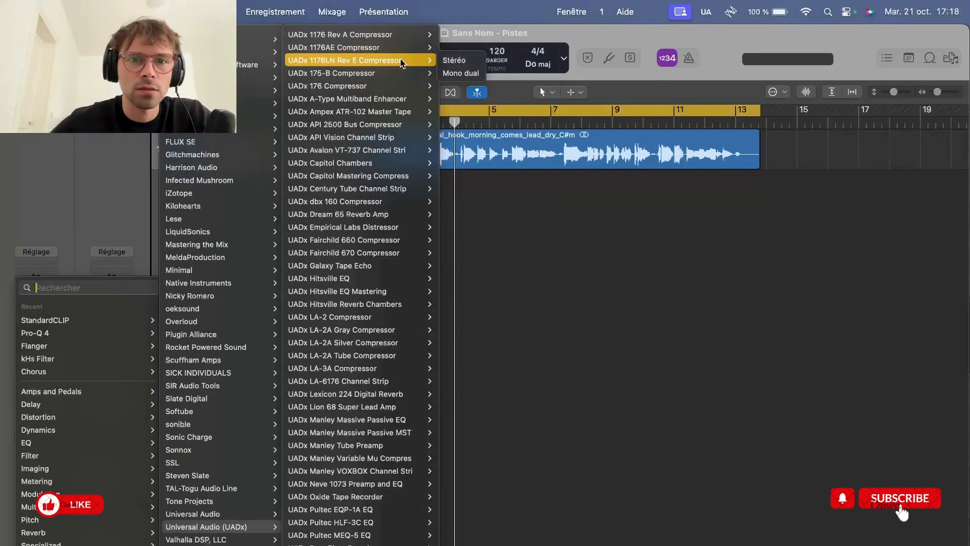
{"action": "left_click", "coordinate": [447, 61]}
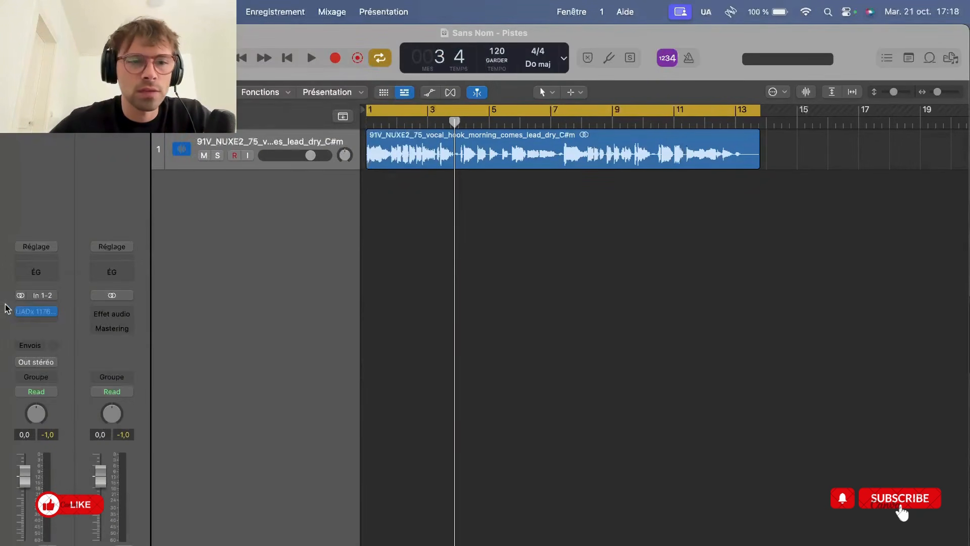
{"action": "left_click", "coordinate": [37, 311]}
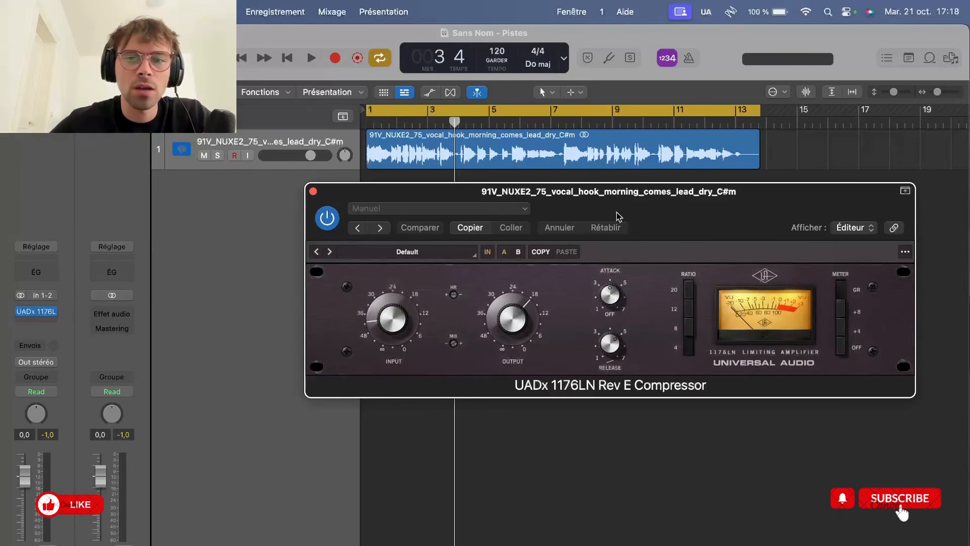
{"action": "left_click_drag", "start_coordinate": [617, 217], "coordinate": [610, 288]}
Bypass the 1176LN compressor, audition the uncompressed vocal from the start, and switch the compressor back on
{"action": "left_click", "coordinate": [314, 298]}
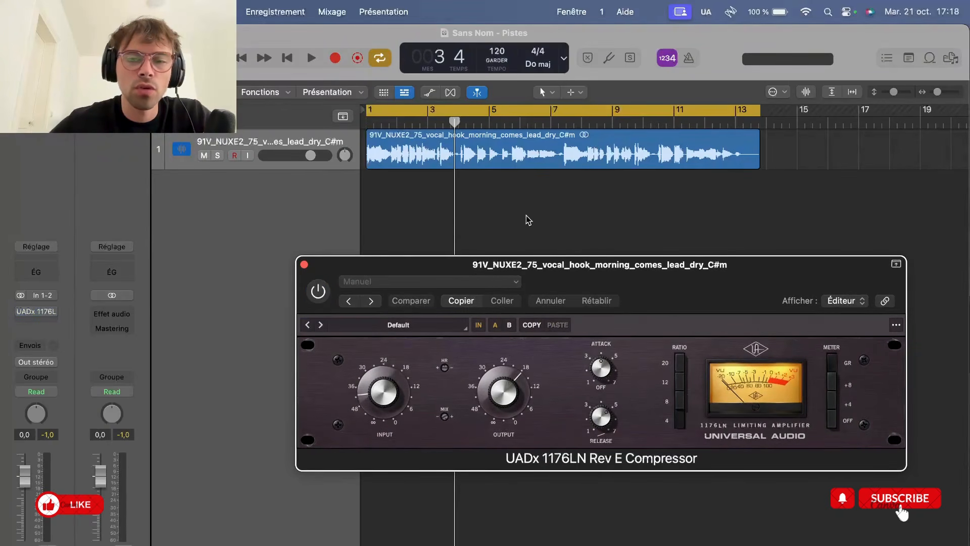
{"action": "left_click", "coordinate": [560, 213]}
{"action": "key", "text": "space"}
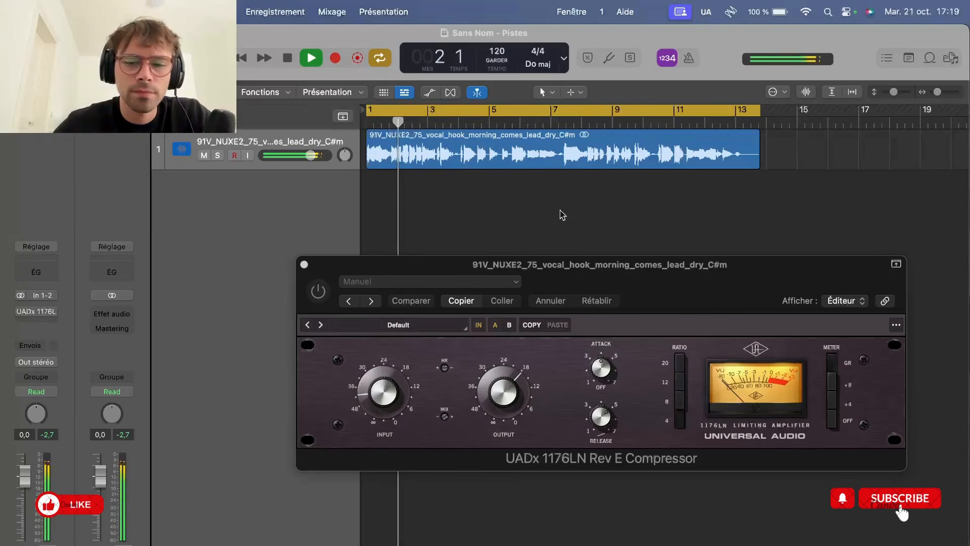
{"action": "key", "text": "space"}
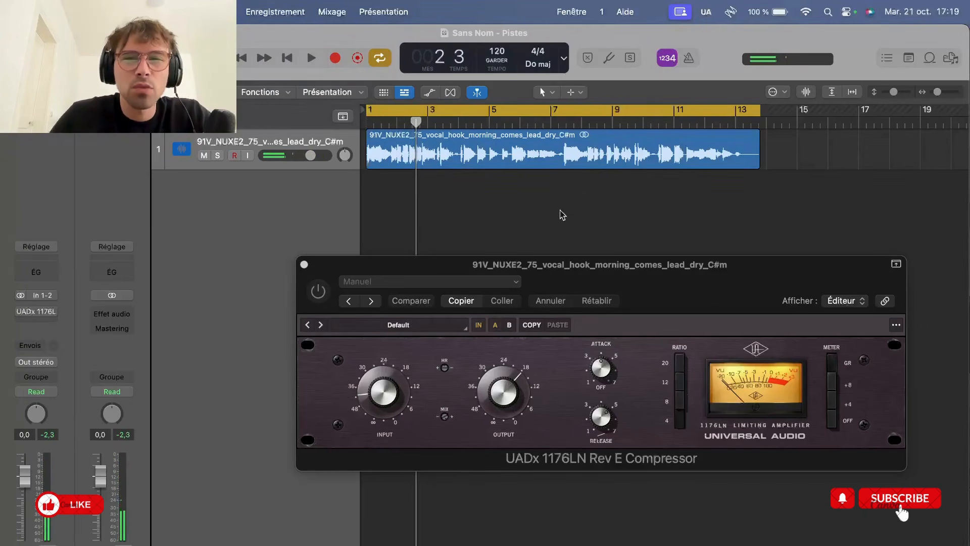
{"action": "left_click_drag", "start_coordinate": [676, 295], "coordinate": [575, 266]}
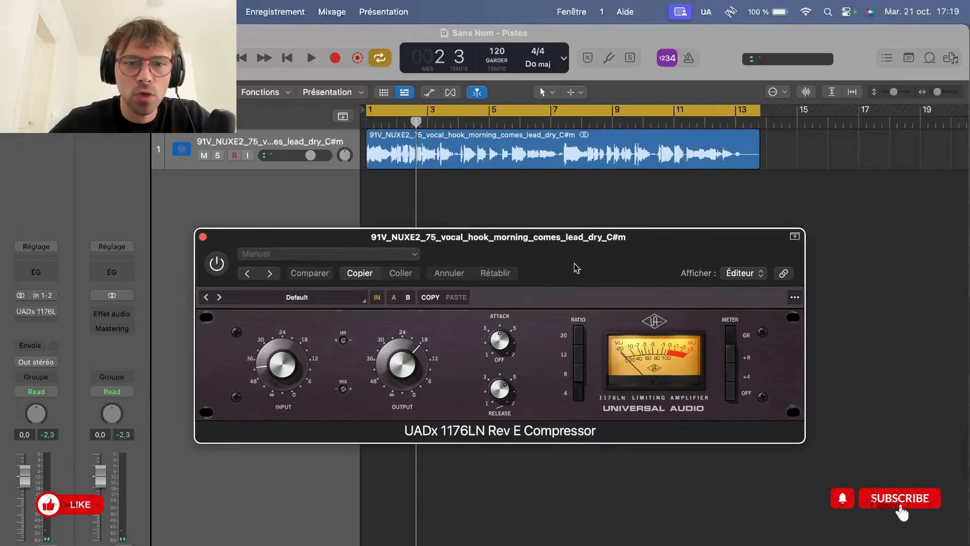
{"action": "left_click", "coordinate": [222, 264]}
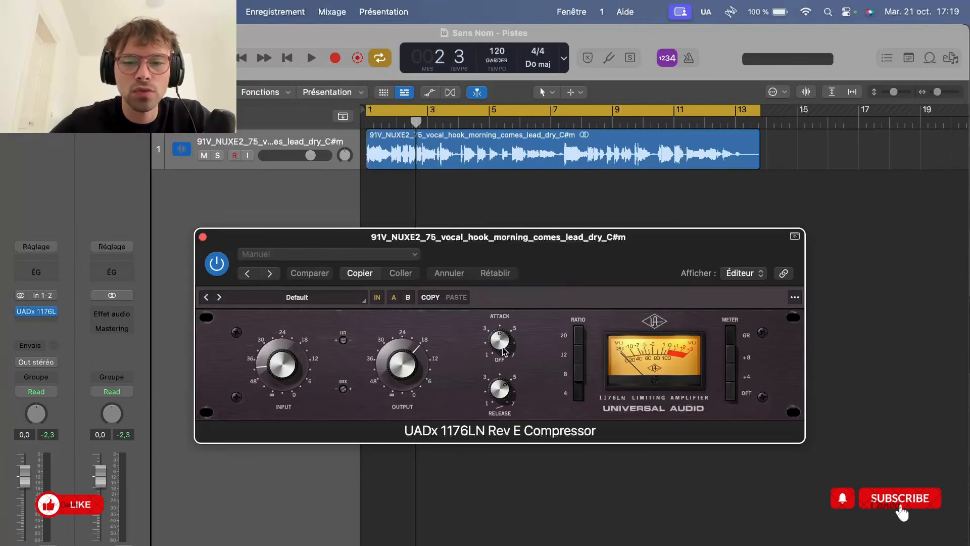
Set the compressor's attack and release to 7, and lower its input close to ∞ while the vocal plays
{"action": "mouse_move", "coordinate": [504, 350]}
{"action": "left_mouse_down"}
{"action": "mouse_move", "coordinate": [510, 440]}
{"action": "mouse_move", "coordinate": [508, 362]}
{"action": "left_mouse_up"}
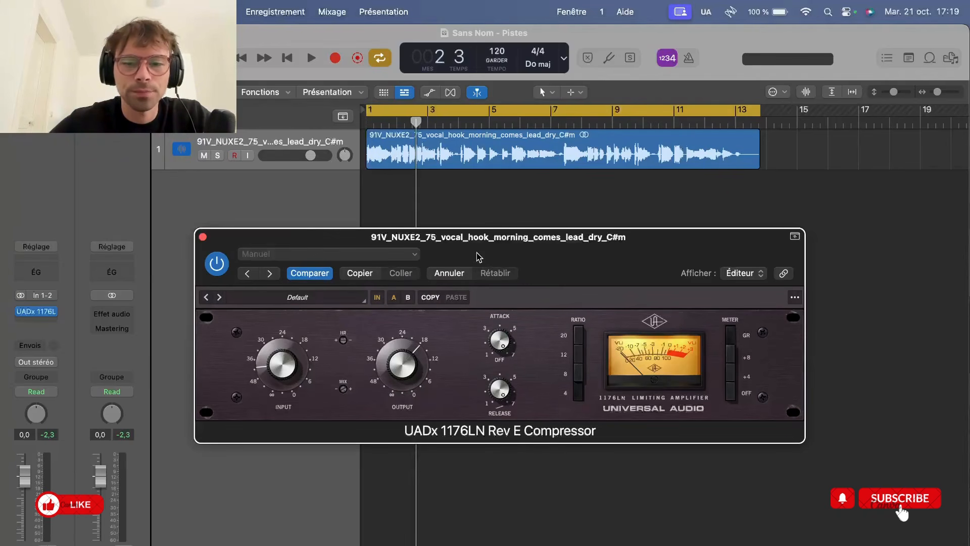
{"action": "left_click_drag", "start_coordinate": [577, 279], "coordinate": [571, 270]}
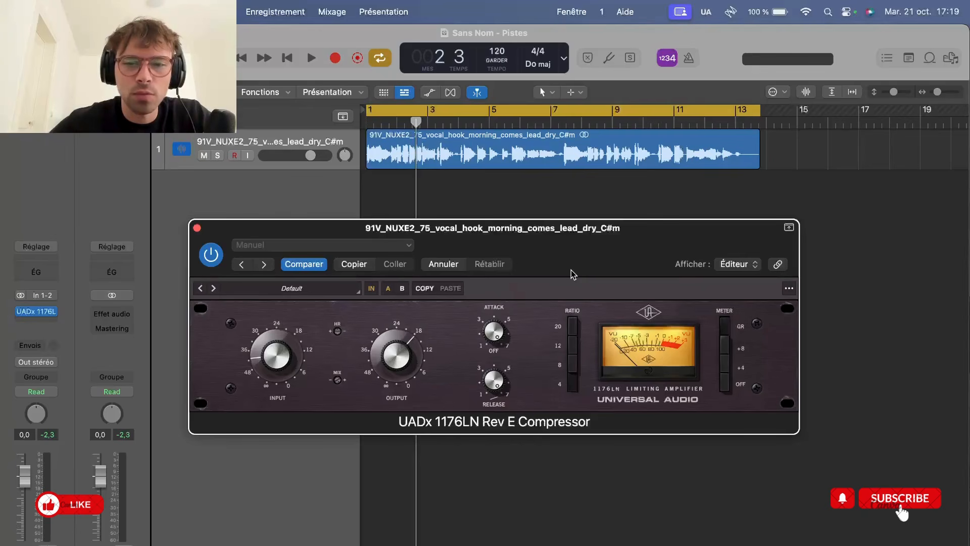
{"action": "key", "text": "space"}
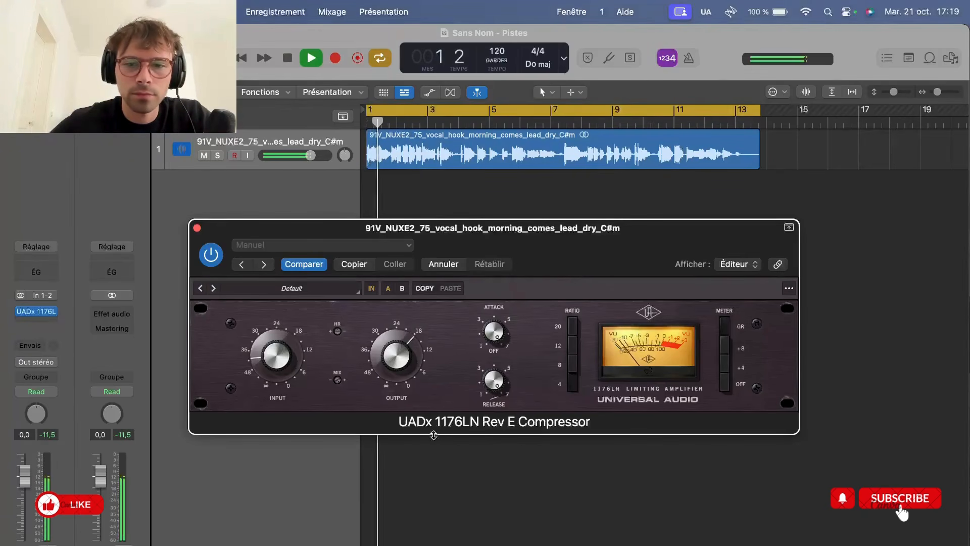
{"action": "left_click_drag", "start_coordinate": [277, 375], "coordinate": [280, 407]}
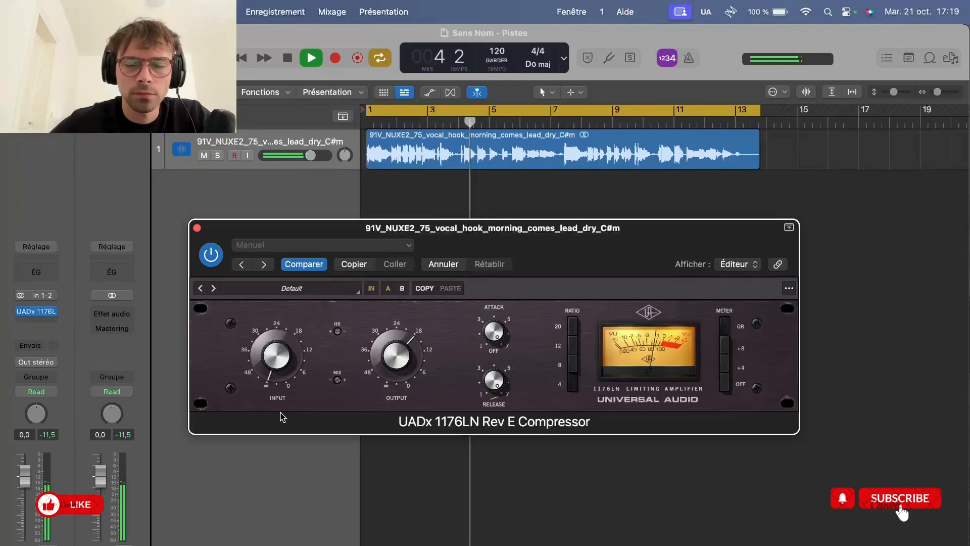
{"action": "key", "text": "space"}
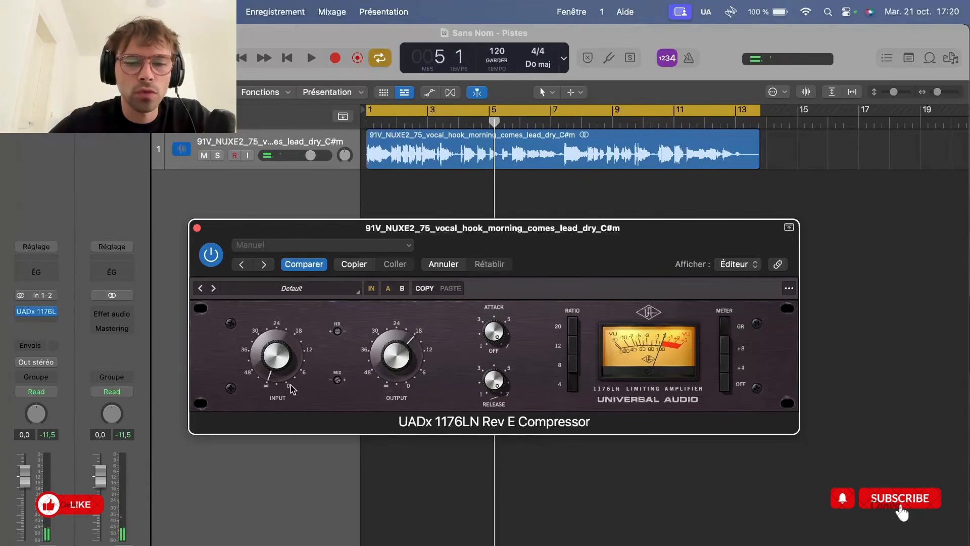
Insert a Gain plug-in ahead of the compressor on the vocal track and set its gain to -10 dB
{"action": "left_click", "coordinate": [48, 311]}
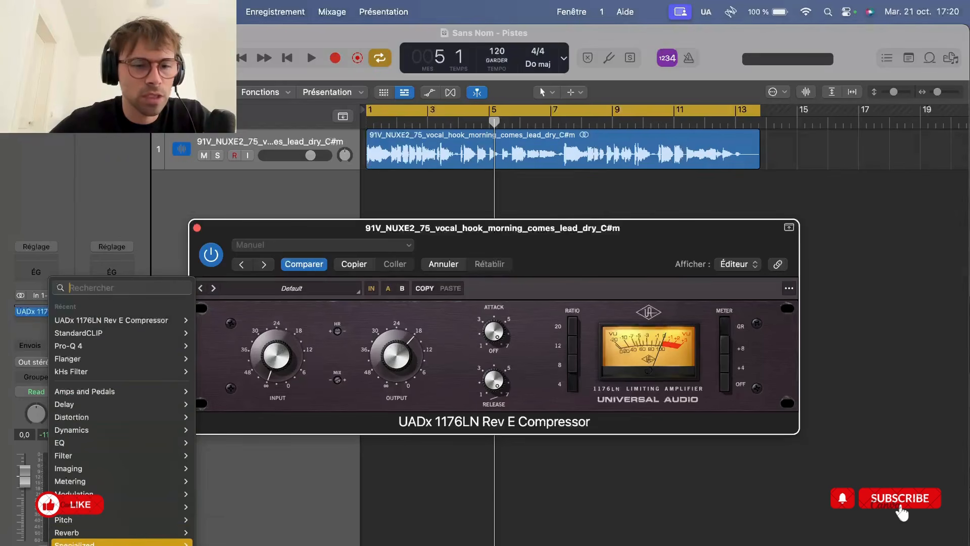
{"action": "mouse_move", "coordinate": [75, 545]}
{"action": "left_click", "coordinate": [298, 545]}
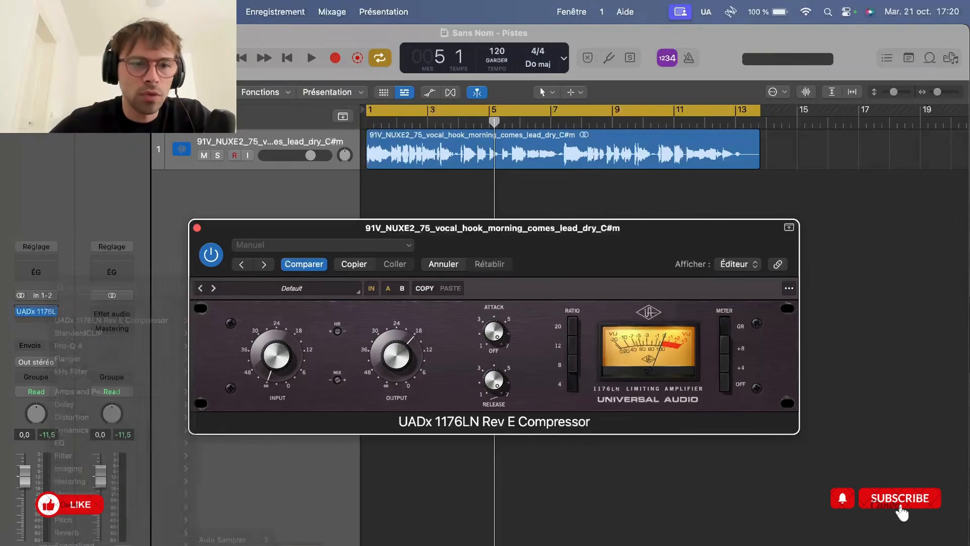
{"action": "mouse_move", "coordinate": [209, 348]}
{"action": "left_mouse_down"}
{"action": "mouse_move", "coordinate": [225, 346]}
{"action": "mouse_move", "coordinate": [230, 372]}
{"action": "mouse_move", "coordinate": [223, 352]}
{"action": "left_mouse_up"}
Raise the 1176LN compressor's output to about 12 and its input to about 42 while playing the vocal
{"action": "left_click", "coordinate": [36, 312]}
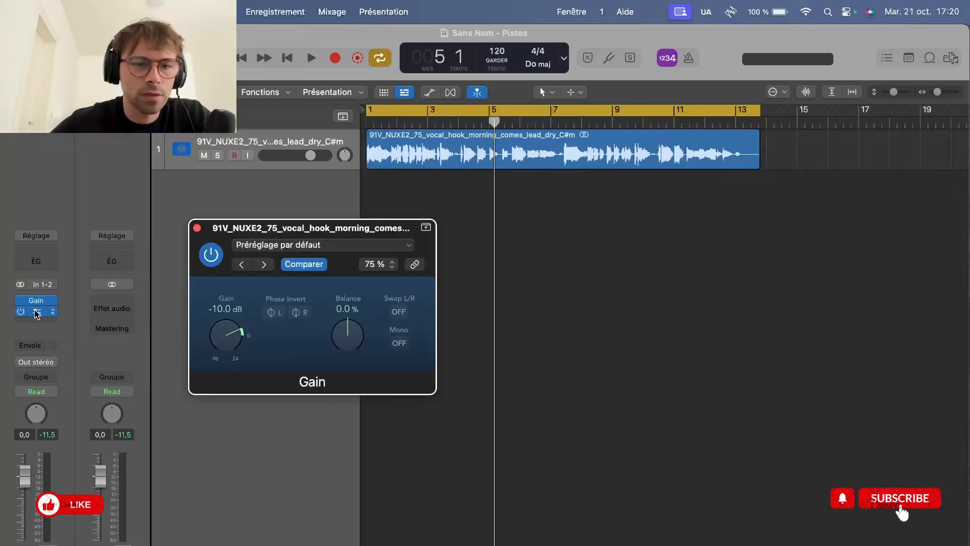
{"action": "key", "text": "space"}
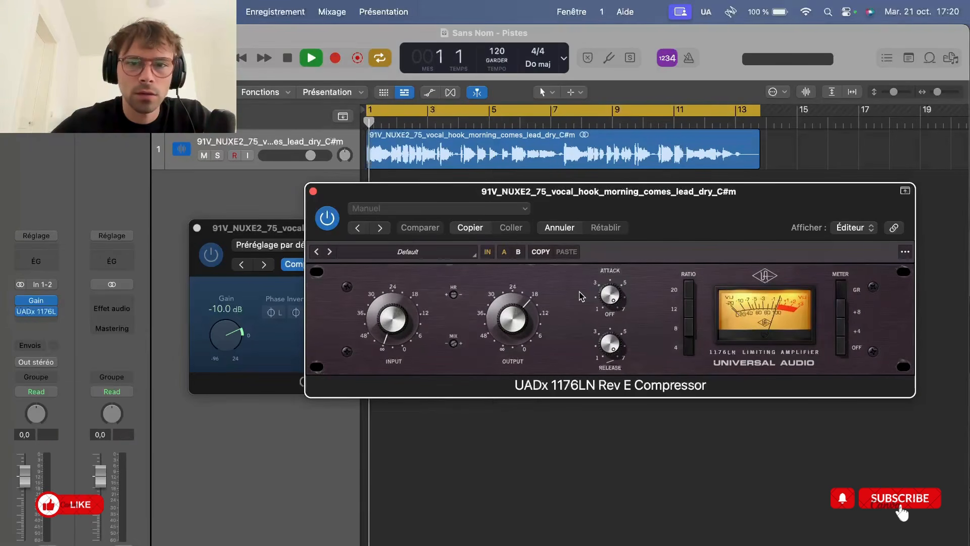
{"action": "left_click_drag", "start_coordinate": [507, 313], "coordinate": [506, 294]}
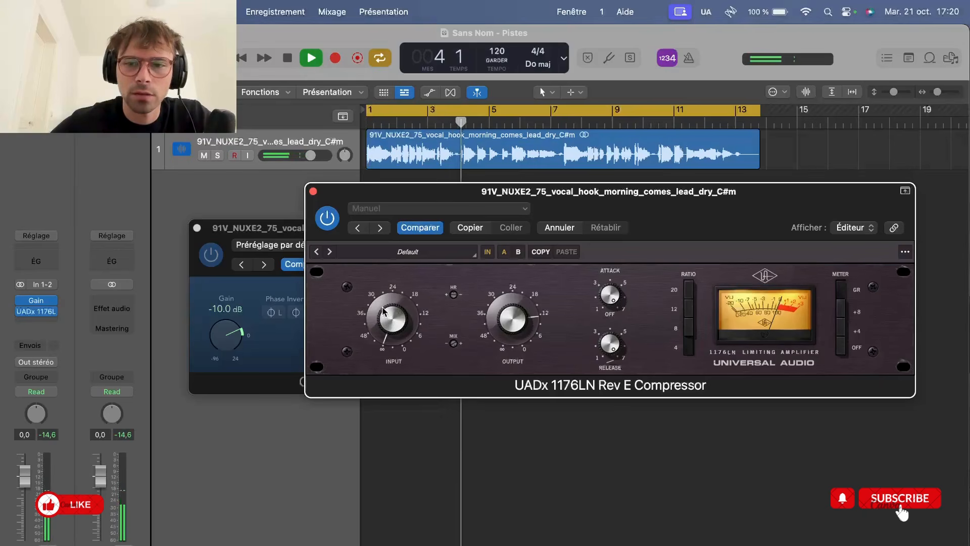
{"action": "left_click_drag", "start_coordinate": [383, 308], "coordinate": [377, 275]}
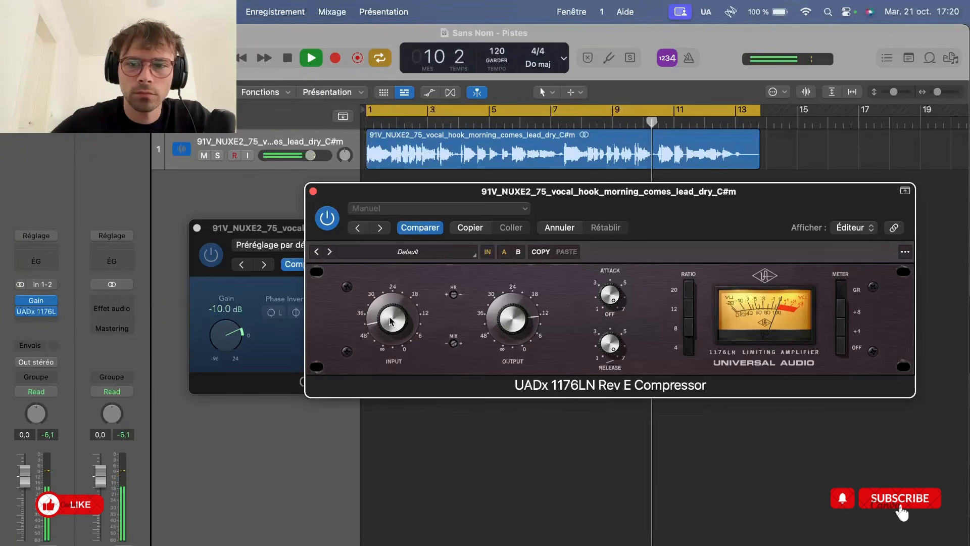
{"action": "key", "text": "Return"}
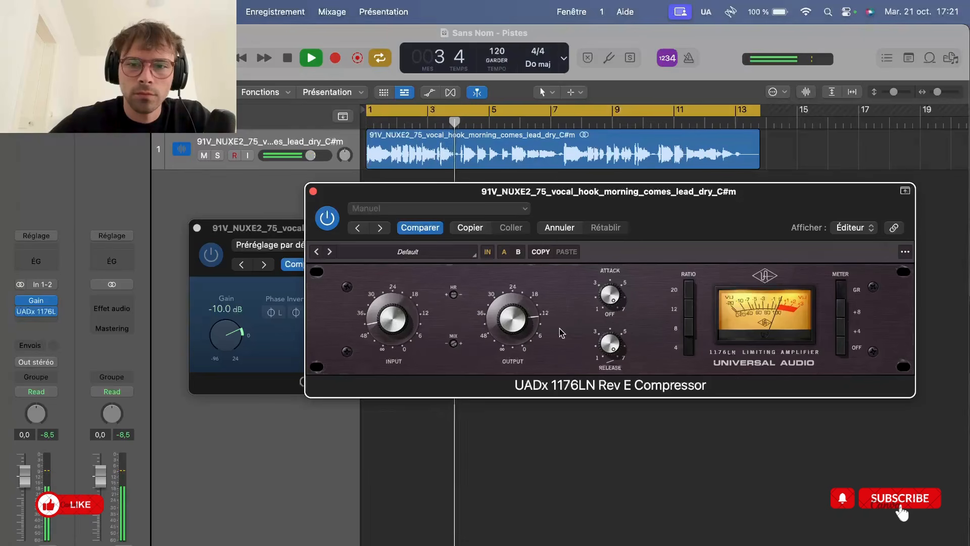
{"action": "key", "text": "space"}
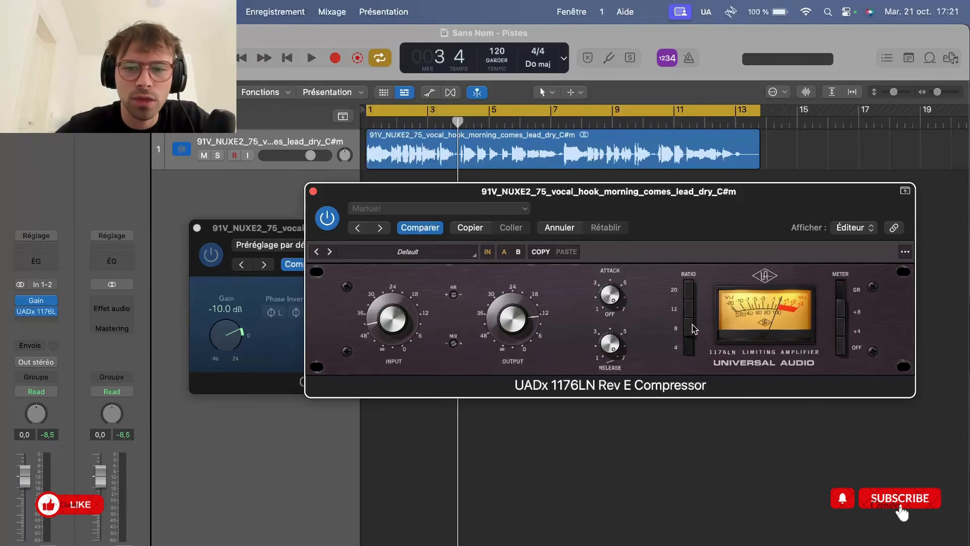
Compare the vocal with the compressor switched out and back in during playback, trimming its output slightly to match levels
{"action": "left_click", "coordinate": [690, 290]}
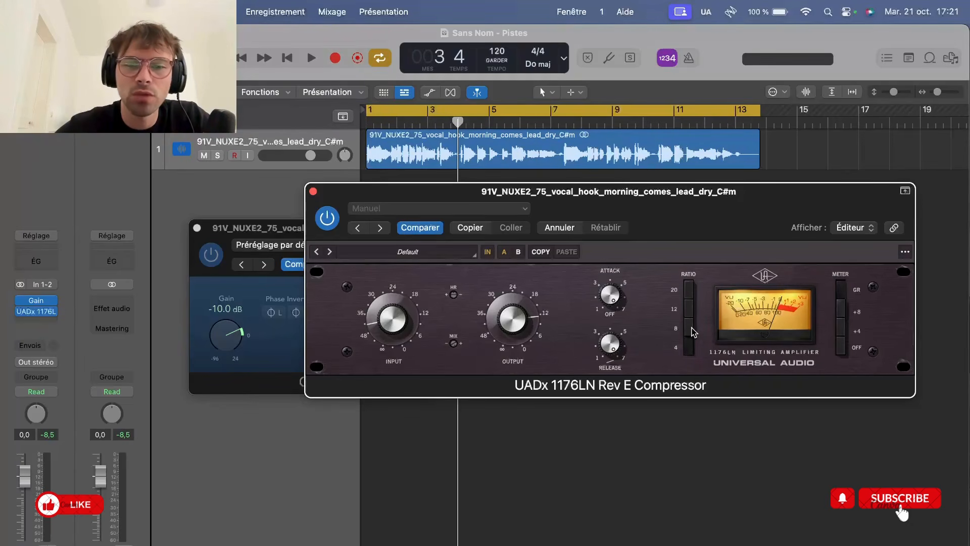
{"action": "key", "text": "space"}
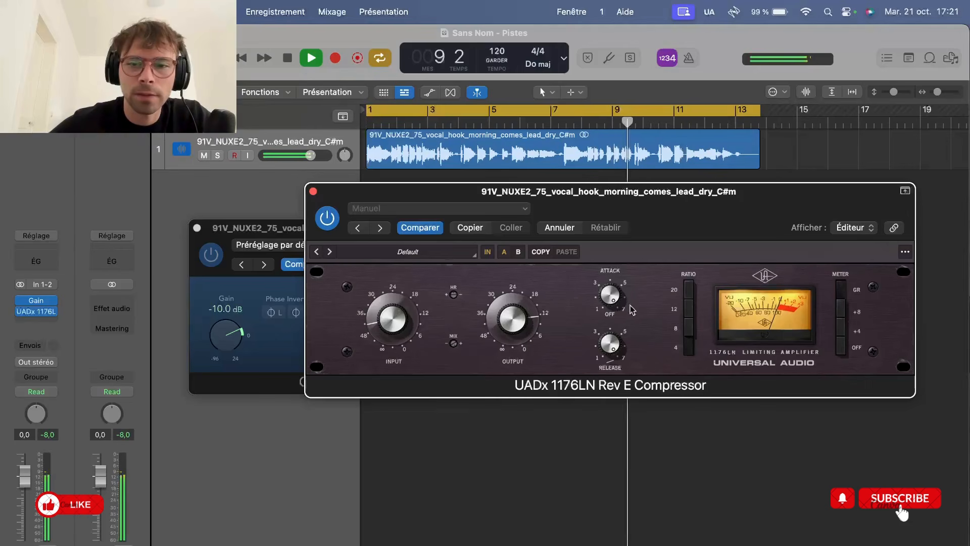
{"action": "left_click", "coordinate": [492, 252]}
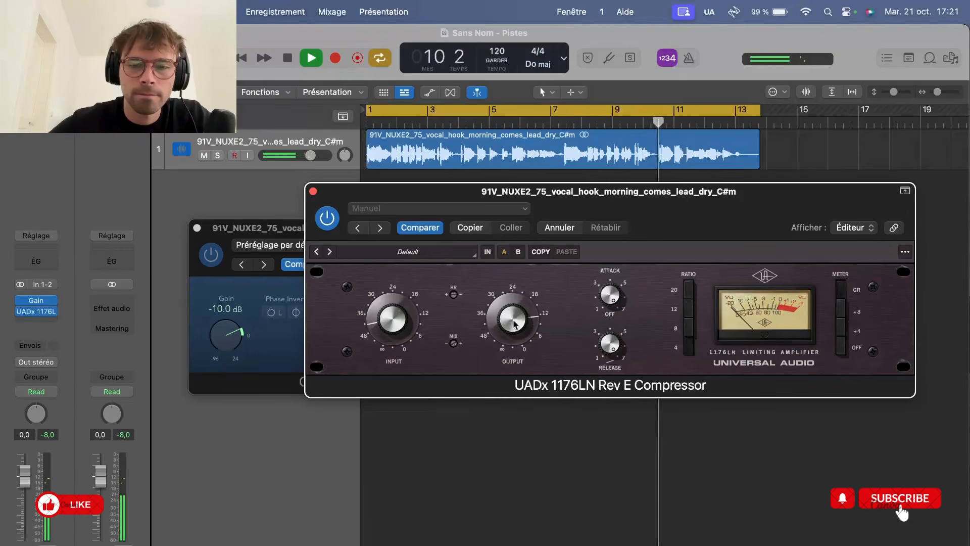
{"action": "left_click", "coordinate": [488, 252]}
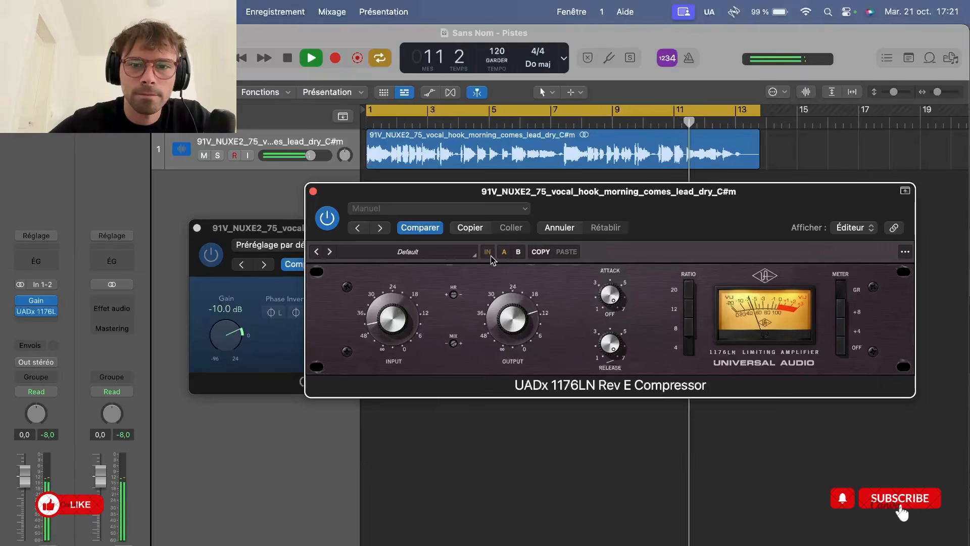
Stop playback and close the compressor and Gain plug-in windows
{"action": "left_click", "coordinate": [314, 191]}
{"action": "key", "text": "space"}
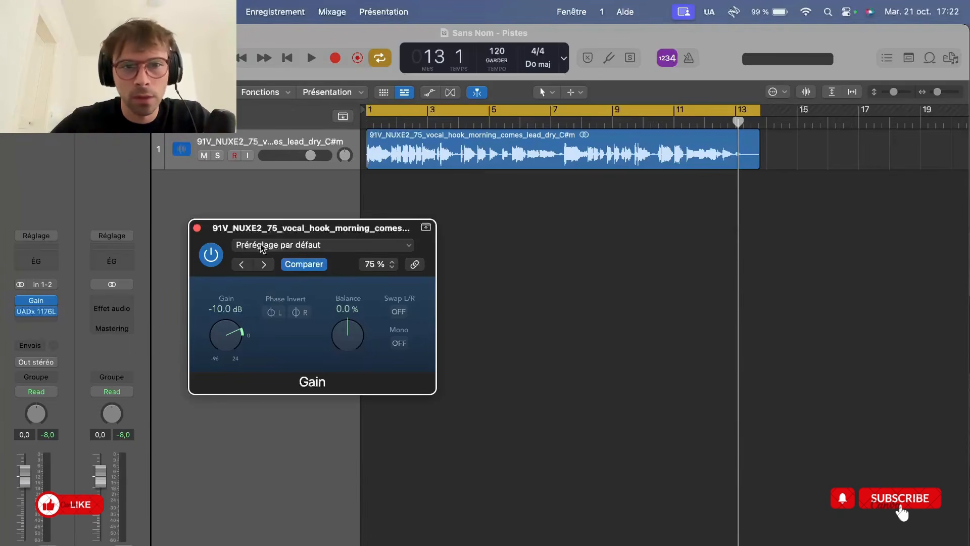
{"action": "left_click", "coordinate": [198, 228]}
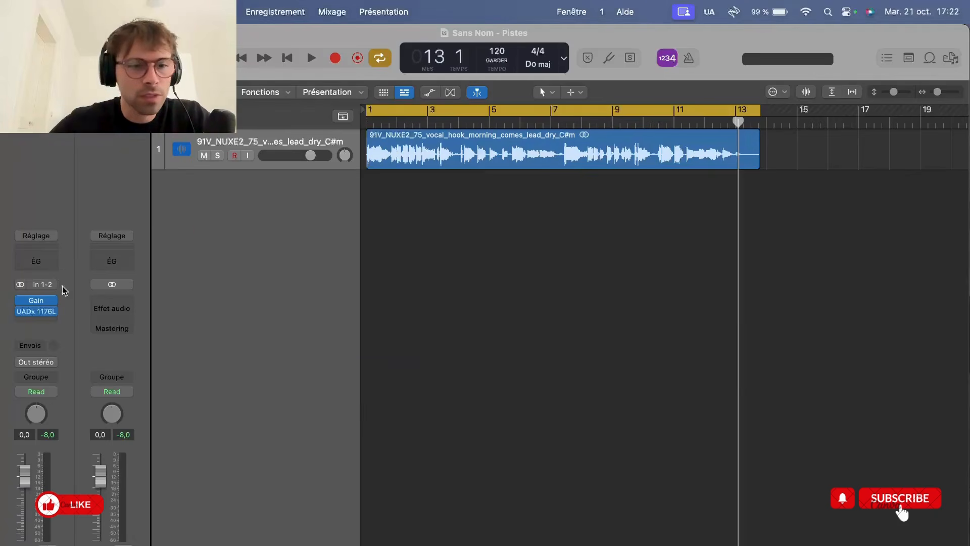
Insert the stereo UADx LA-2A Tube Compressor after the 1176LN on the vocal track
{"action": "left_click", "coordinate": [50, 324]}
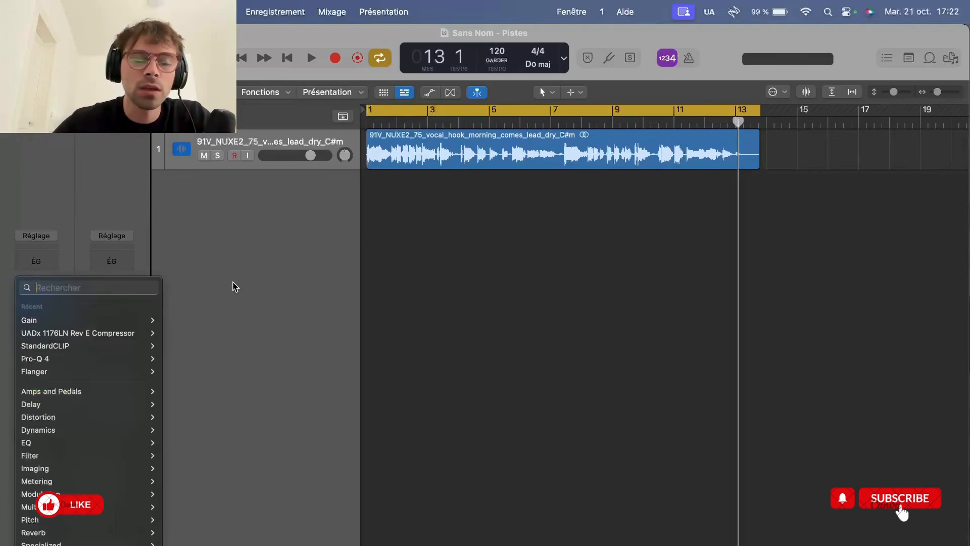
{"action": "left_click", "coordinate": [235, 285]}
{"action": "left_click", "coordinate": [52, 322]}
{"action": "mouse_move", "coordinate": [52, 323]}
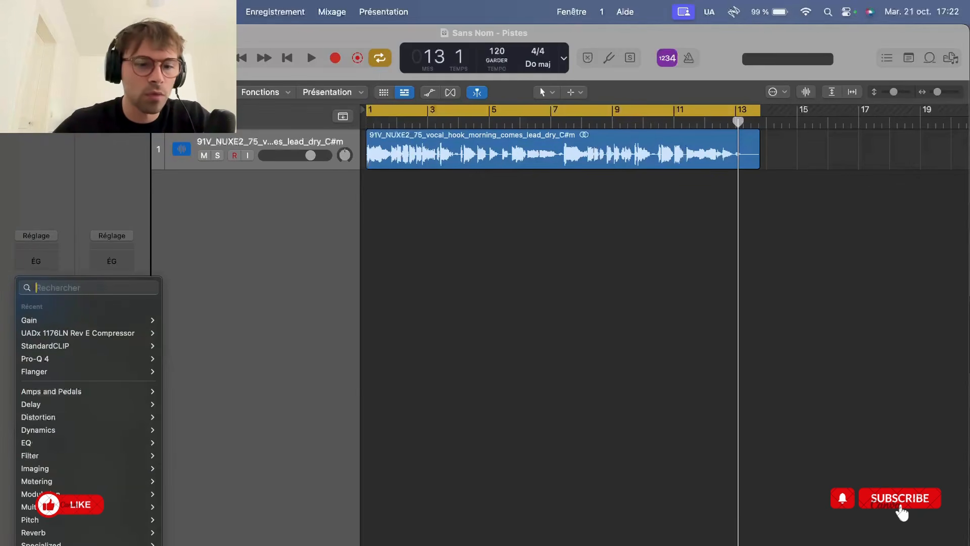
{"action": "mouse_move", "coordinate": [90, 544]}
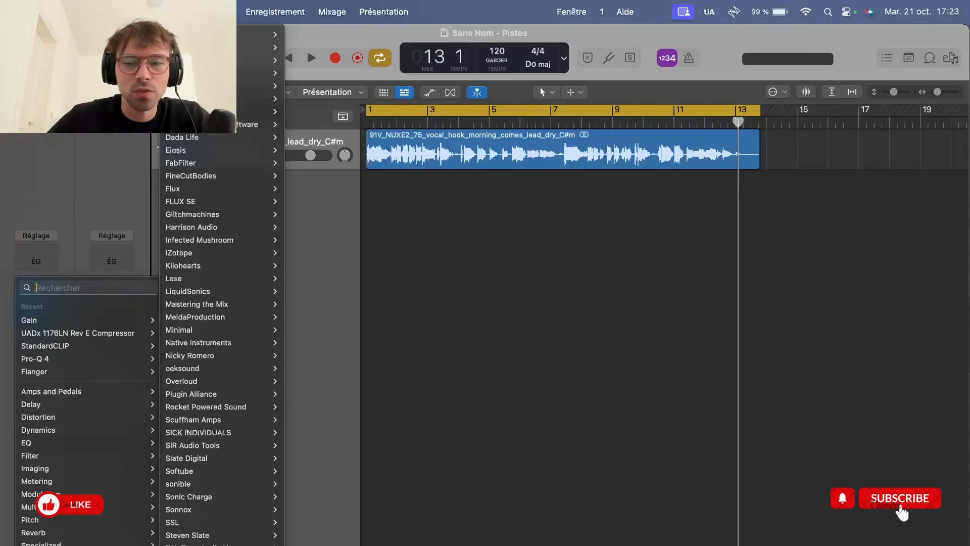
{"action": "scroll", "coordinate": [217, 334], "scroll_direction": "down", "scroll_amount": 3}
{"action": "mouse_move", "coordinate": [235, 528]}
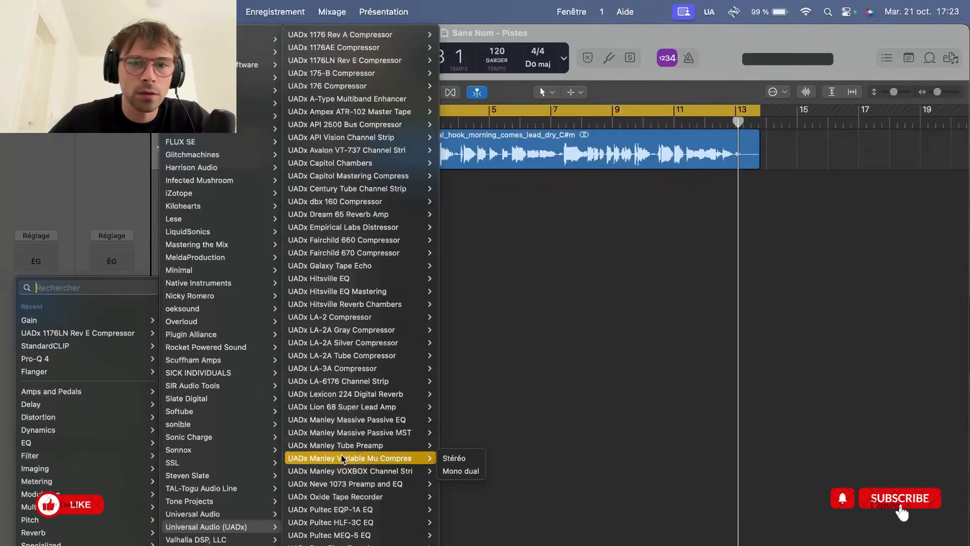
{"action": "scroll", "coordinate": [346, 445], "scroll_direction": "down", "scroll_amount": 2}
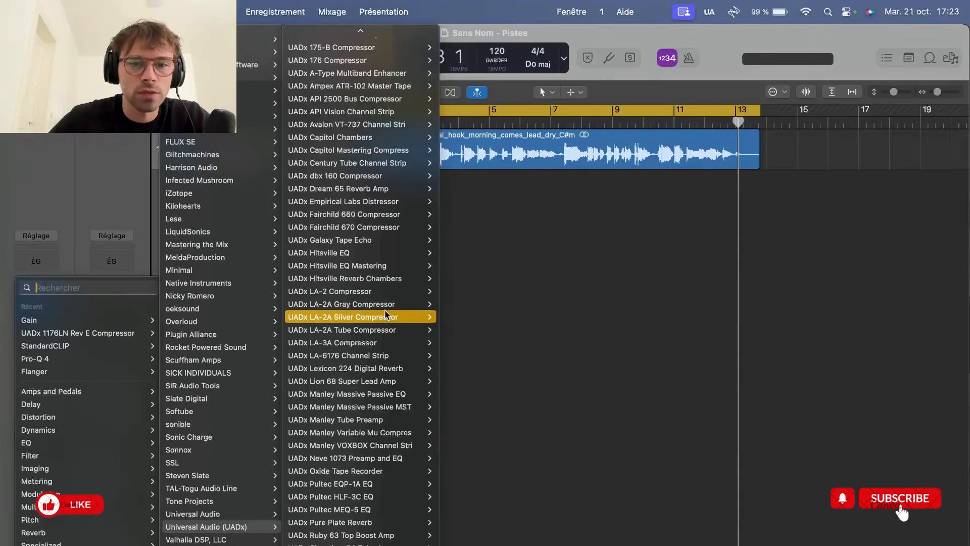
{"action": "mouse_move", "coordinate": [387, 334]}
{"action": "left_click", "coordinate": [453, 331]}
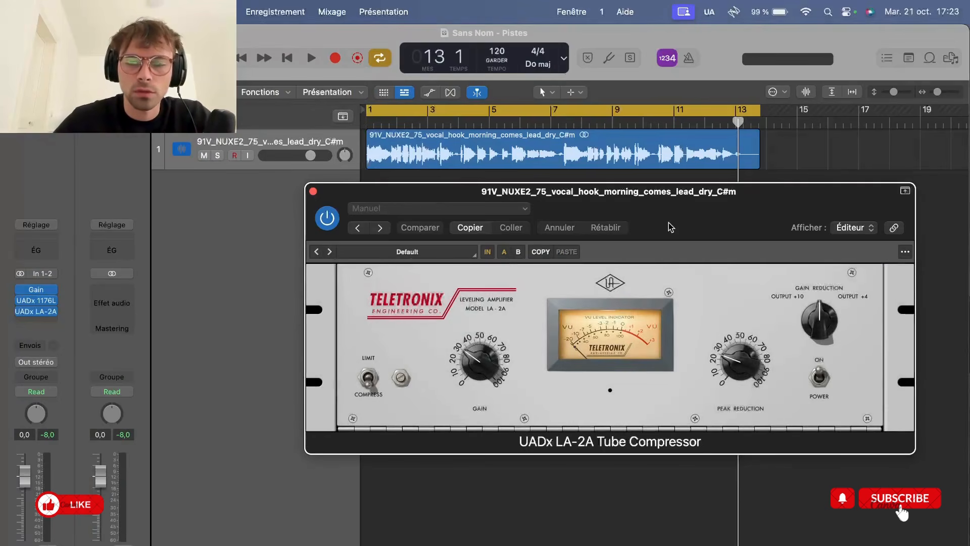
Hide the LA-2A window's header controls and raise its peak reduction to about 40 while playing the vocal
{"action": "left_click_drag", "start_coordinate": [669, 222], "coordinate": [647, 223]}
{"action": "left_click", "coordinate": [883, 191]}
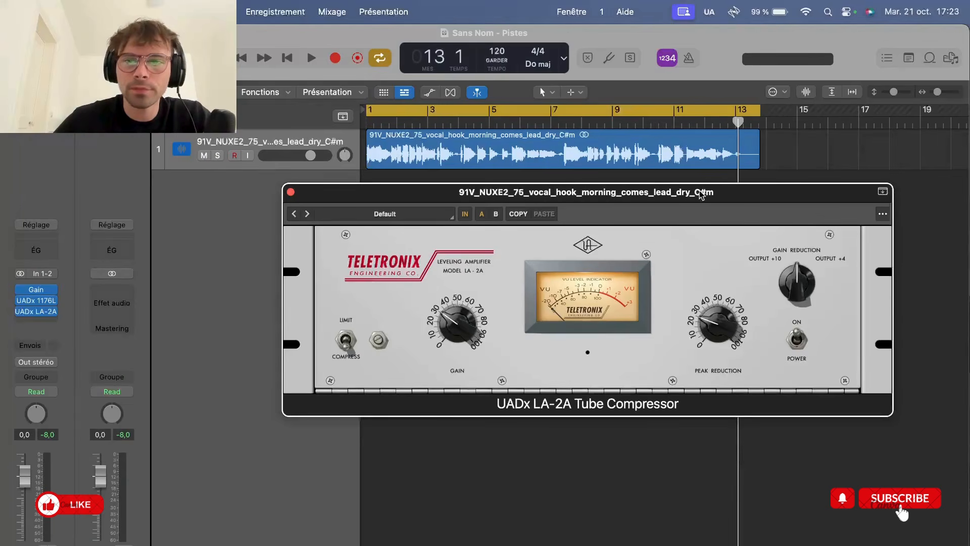
{"action": "left_click_drag", "start_coordinate": [700, 191], "coordinate": [645, 221]}
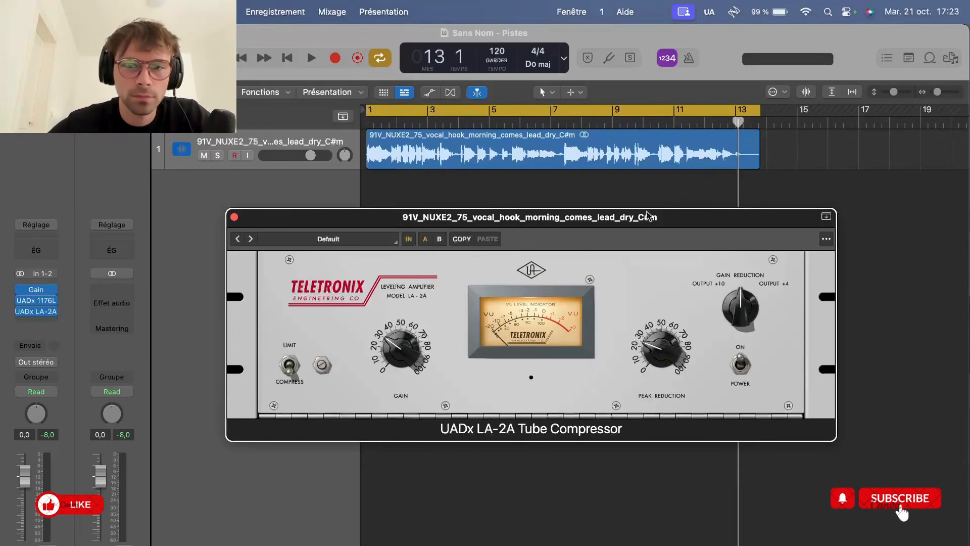
{"action": "left_click_drag", "start_coordinate": [645, 221], "coordinate": [631, 222]}
{"action": "key", "text": "space"}
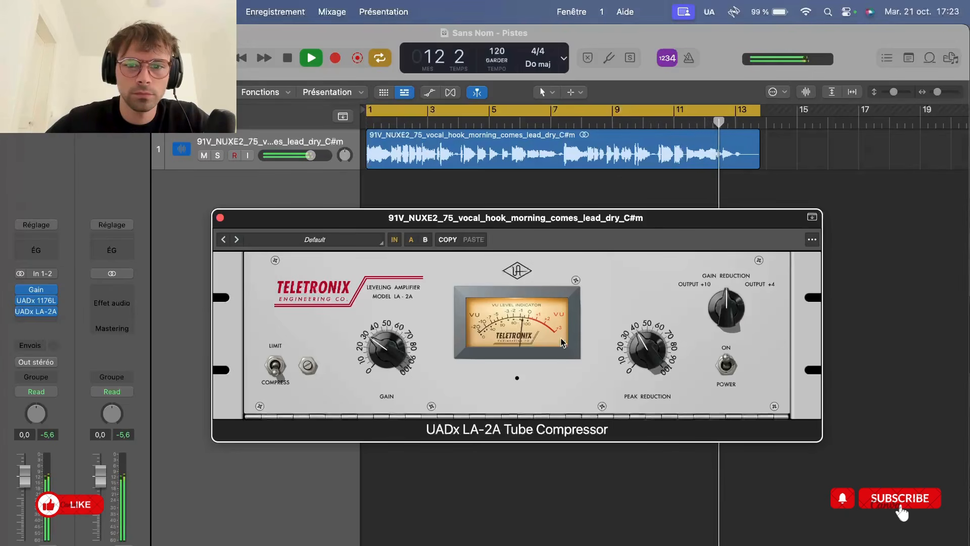
{"action": "key", "text": "space"}
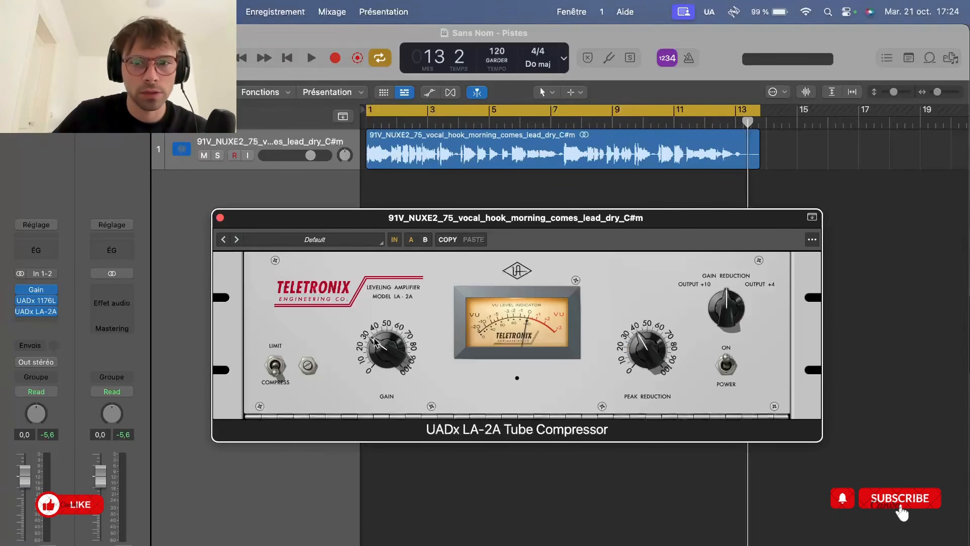
Compare the vocal with the LA-2A switched out and back in during playback, lowering its gain slightly to match levels
{"action": "key", "text": "space"}
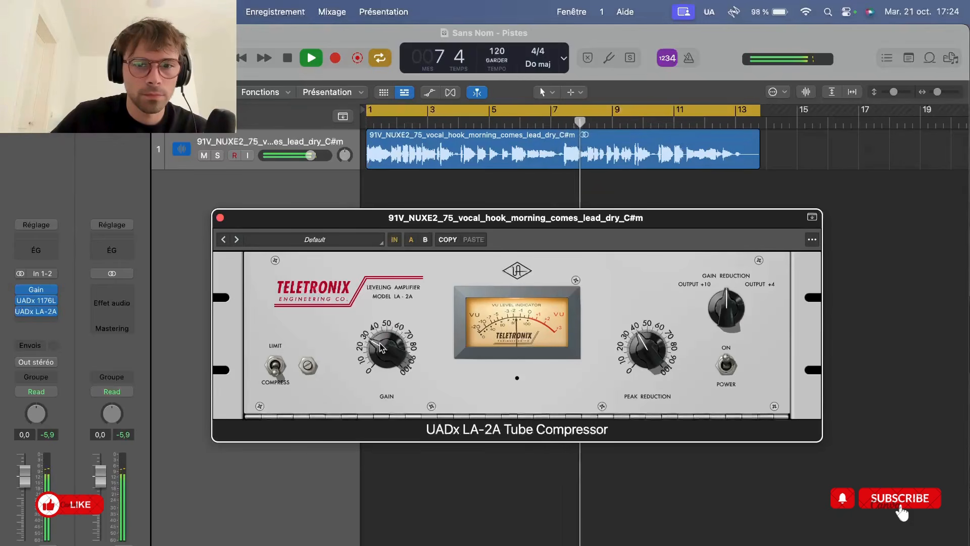
{"action": "left_click", "coordinate": [396, 245]}
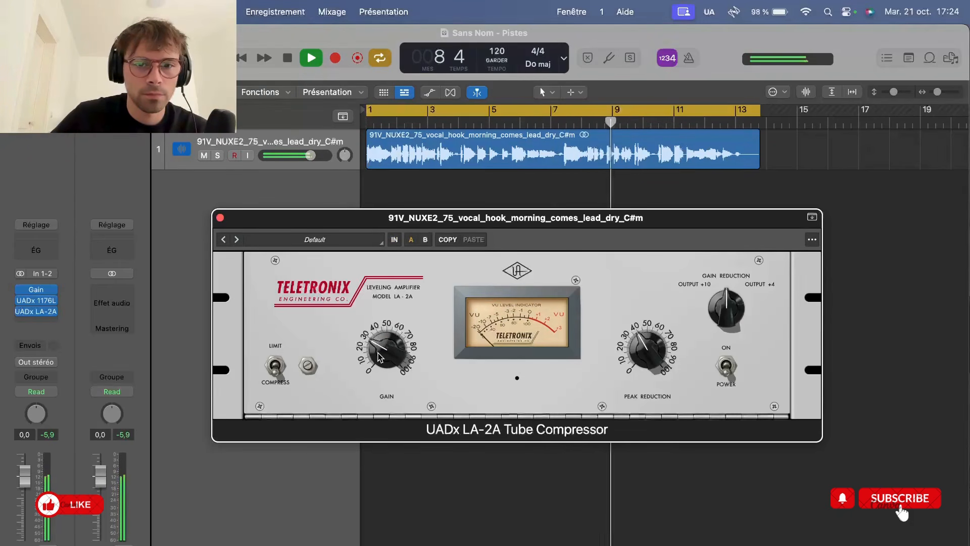
{"action": "left_click", "coordinate": [396, 243]}
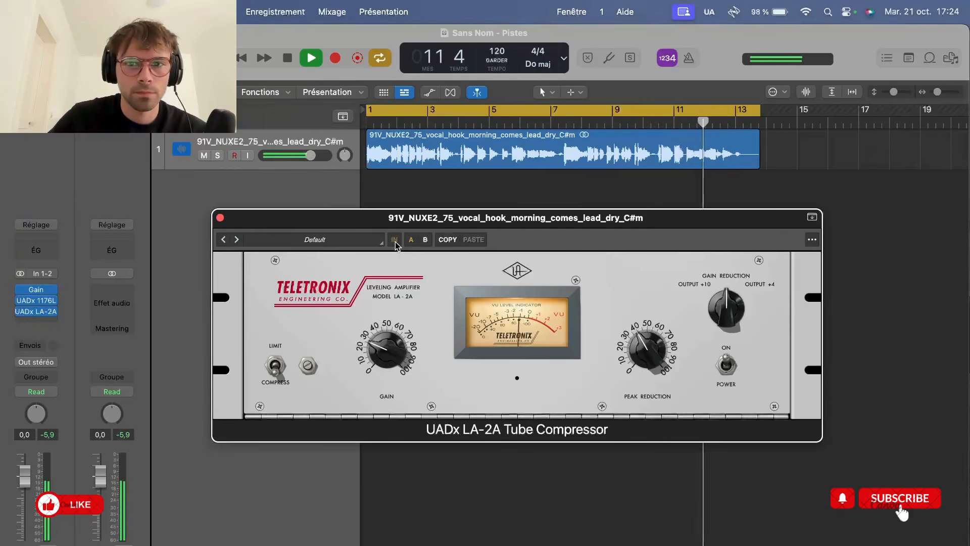
{"action": "key", "text": "space"}
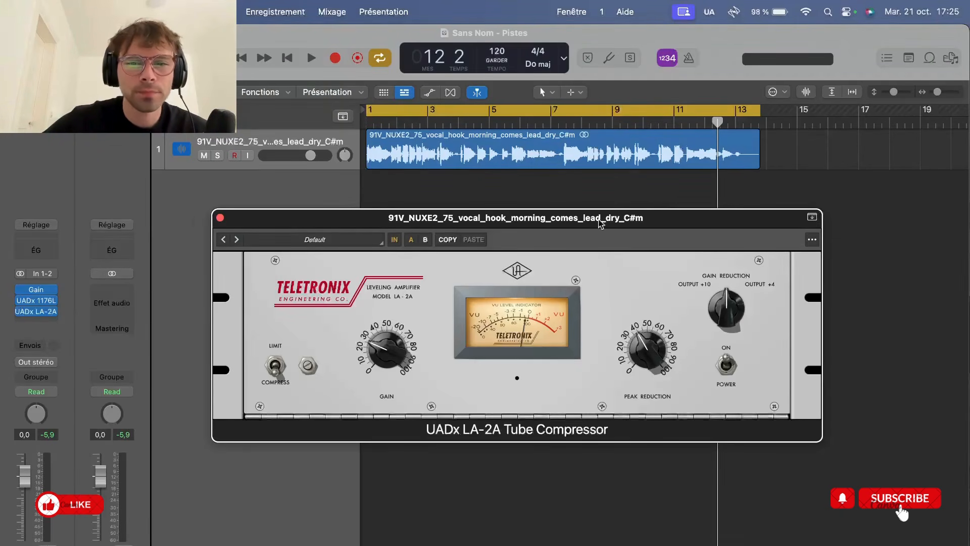
Move the playhead back to bar 6 and reposition the LA-2A window below the vocal region
{"action": "left_click_drag", "start_coordinate": [600, 224], "coordinate": [588, 225]}
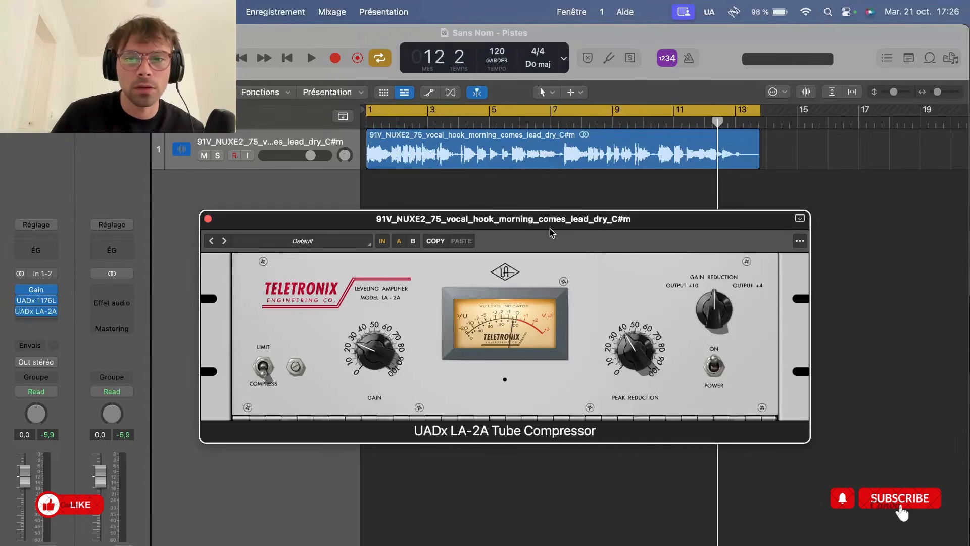
{"action": "left_click_drag", "start_coordinate": [719, 122], "coordinate": [502, 125]}
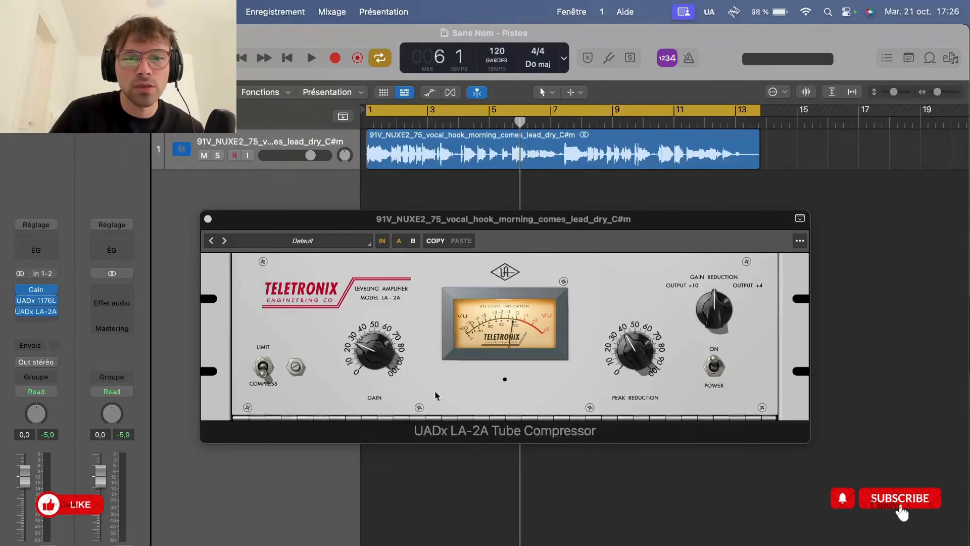
{"action": "mouse_move", "coordinate": [25, 312]}
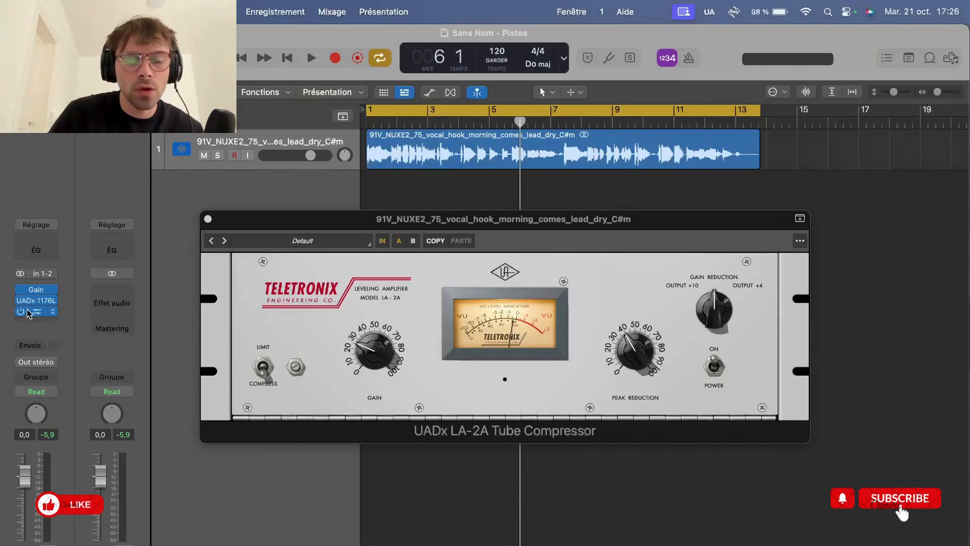
{"action": "mouse_move", "coordinate": [17, 293]}
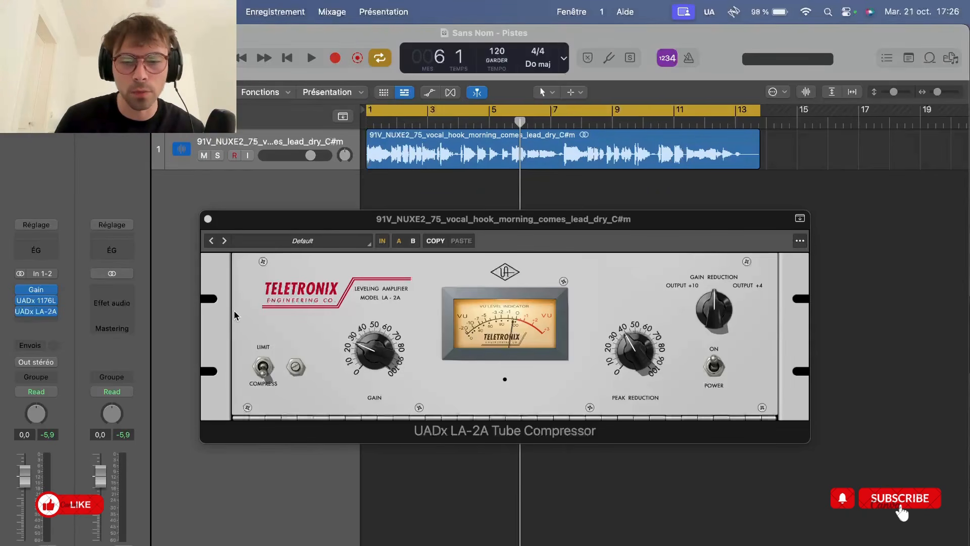
{"action": "left_click_drag", "start_coordinate": [576, 220], "coordinate": [570, 229]}
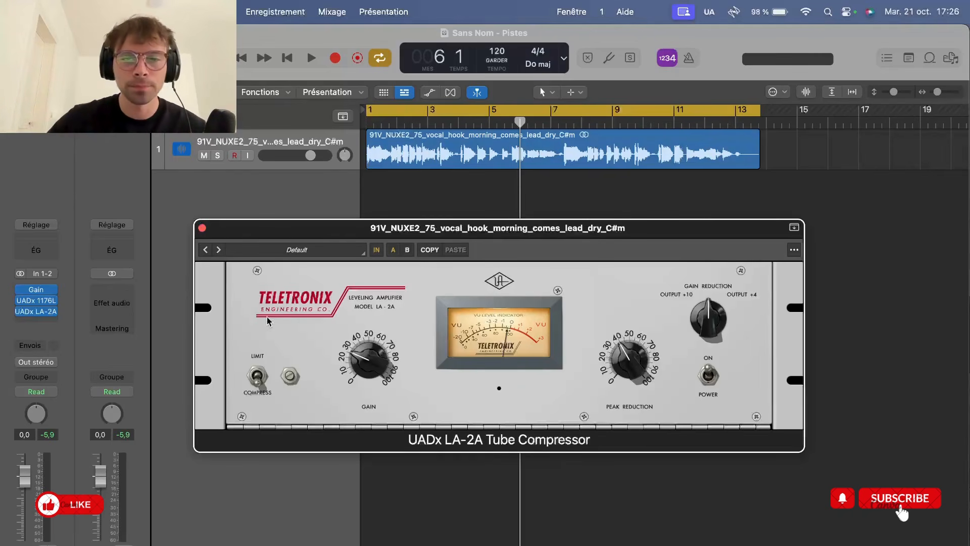
{"action": "left_click_drag", "start_coordinate": [532, 231], "coordinate": [537, 216]}
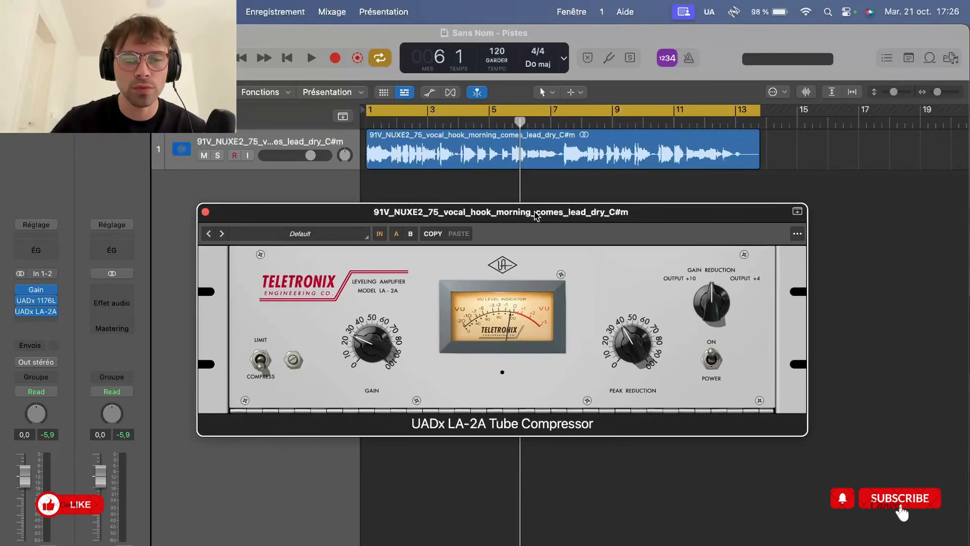